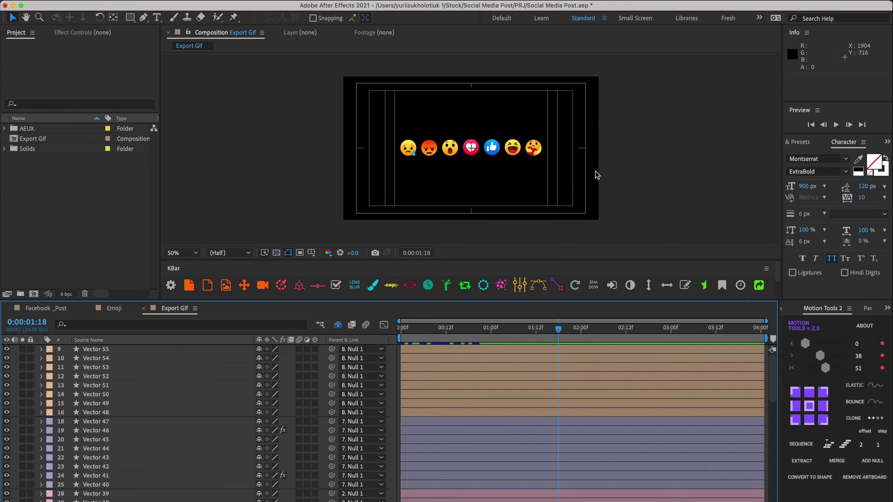
Nest Export Gif in a new composition set to 800×500 at 20 fps
left_click(65, 175)
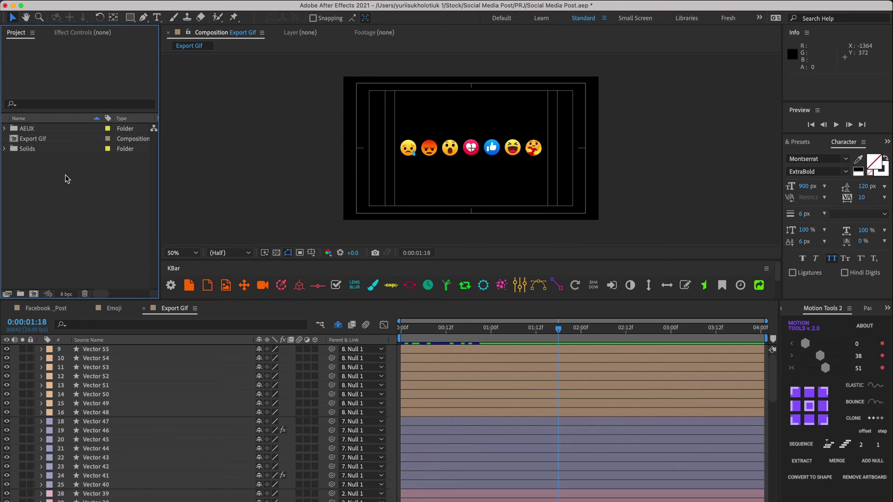
left_click_drag(31, 140, 34, 294)
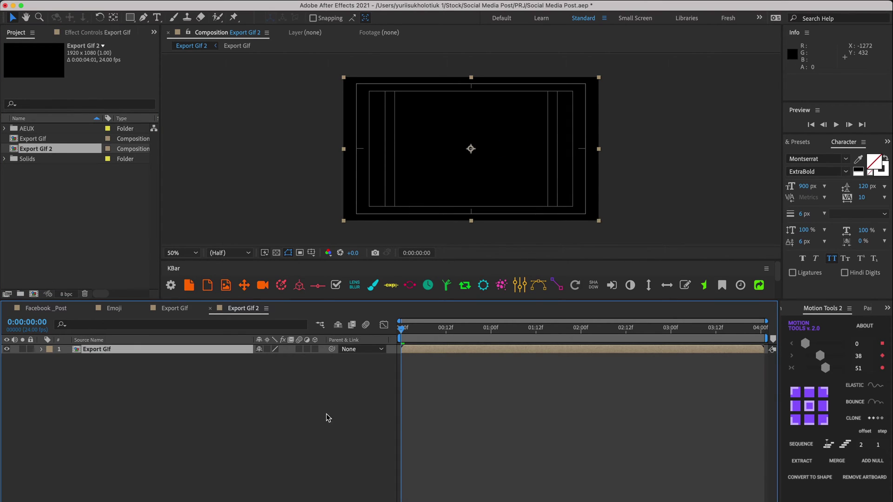
left_click(140, 2)
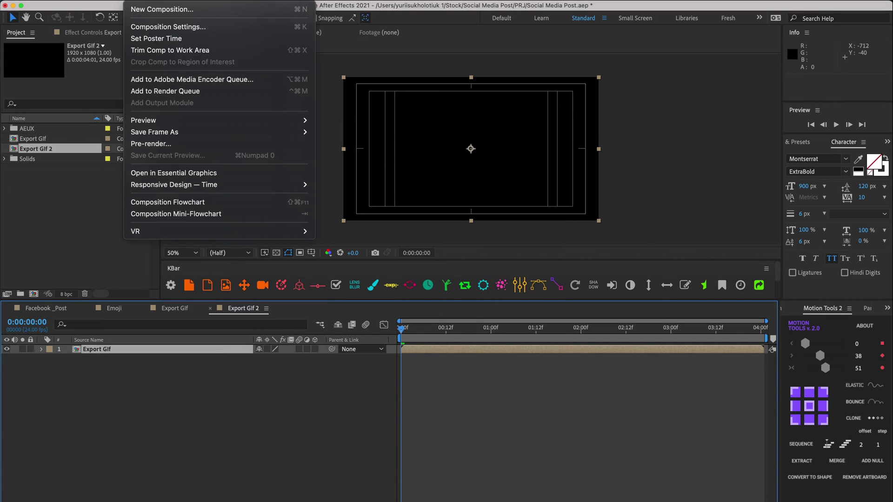
left_click(163, 26)
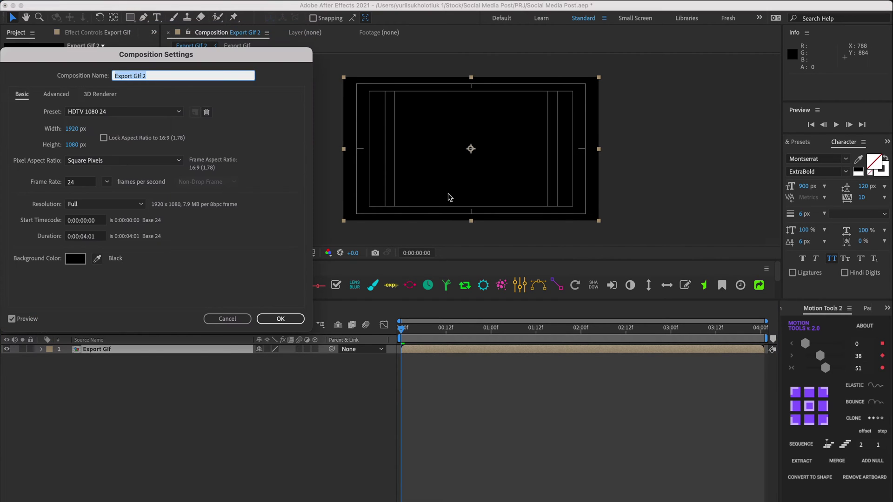
left_click(73, 129)
type("800")
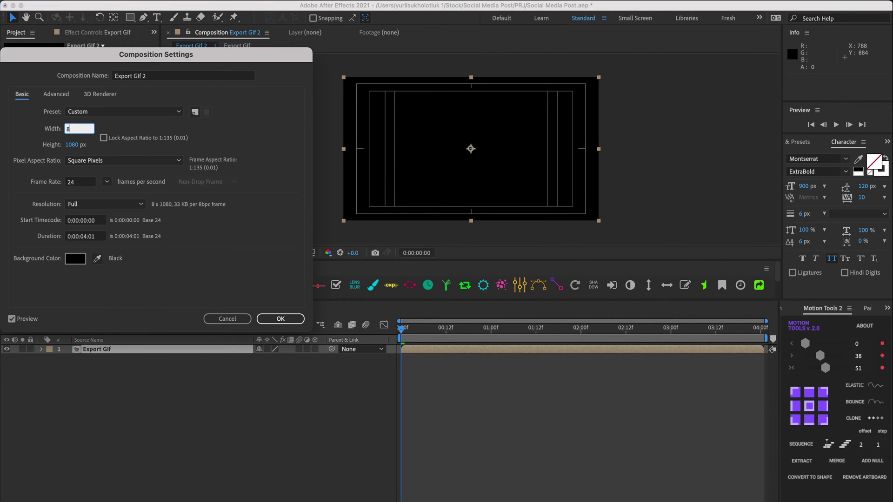
left_click(79, 144)
type("500")
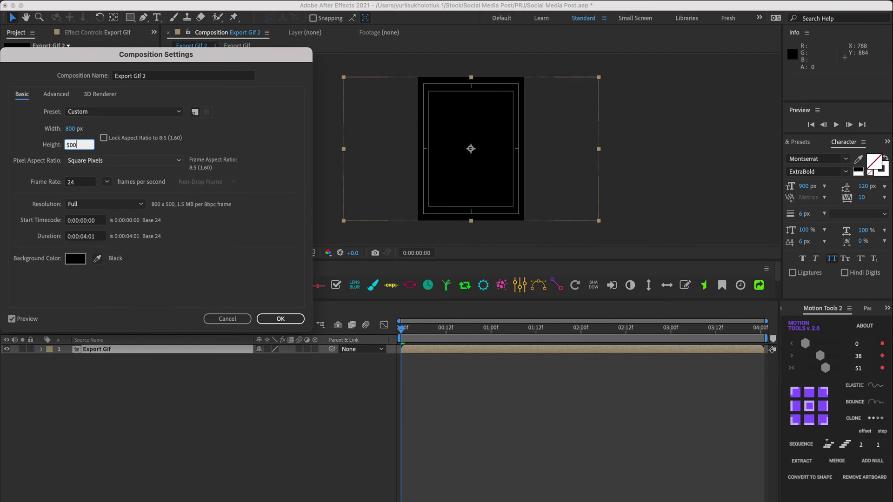
key("Tab")
key("Tab")
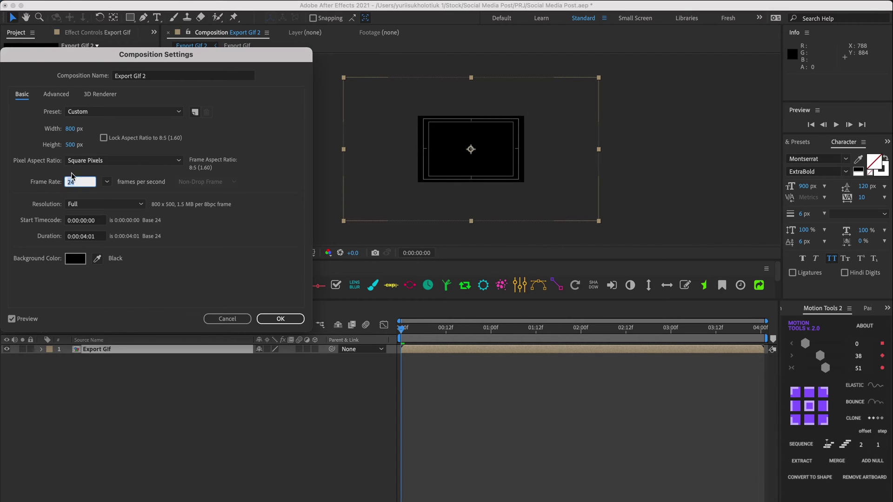
type("20")
left_click(263, 319)
Scale the nested emoji layer down so all seven emojis fit the 800×500 frame
left_click_drag(439, 328, 549, 337)
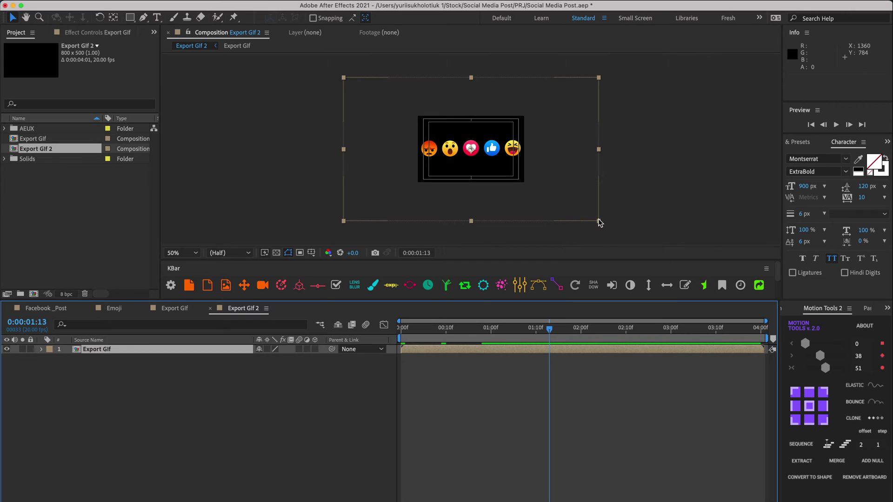
left_click_drag(600, 222, 550, 199)
left_click(289, 422)
key("slash")
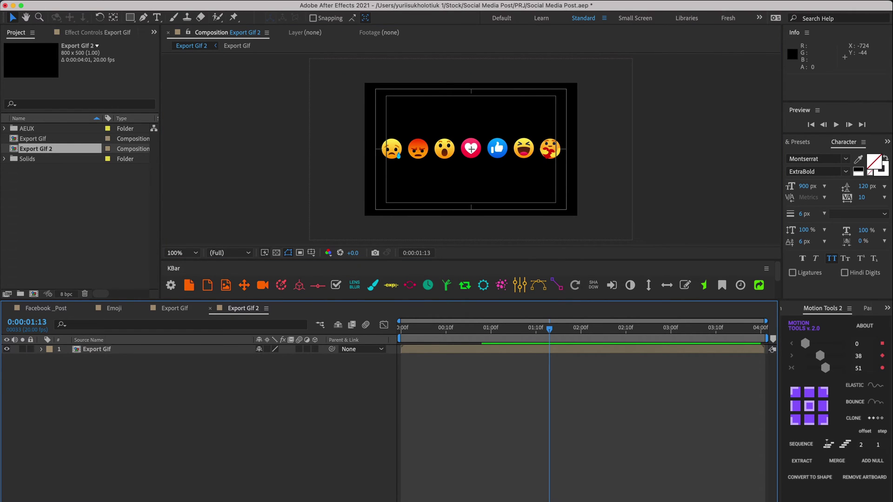
left_click(139, 1)
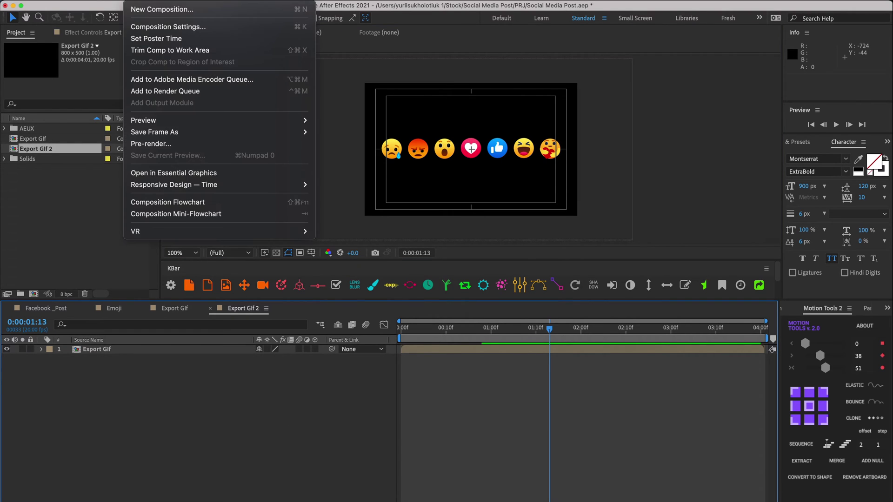
Queue Export Gif 2 in Media Encoder as Animated GIF and accept its Match Source export settings
left_click(141, 79)
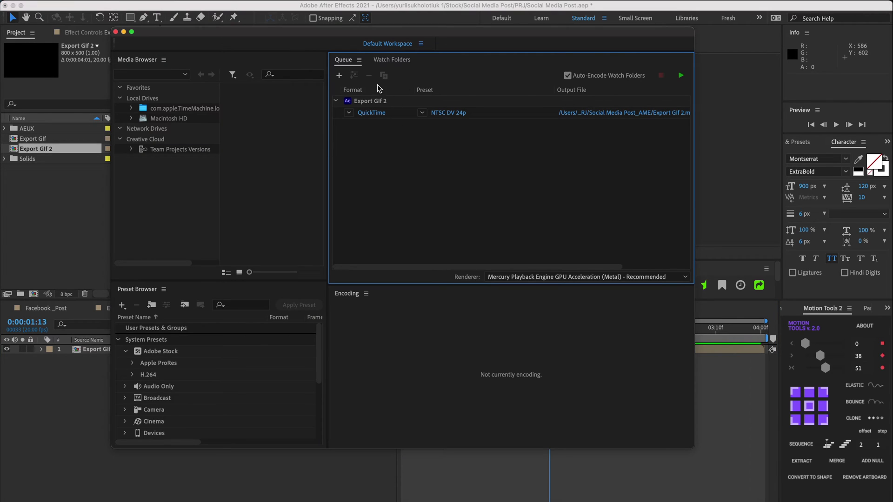
left_click(349, 113)
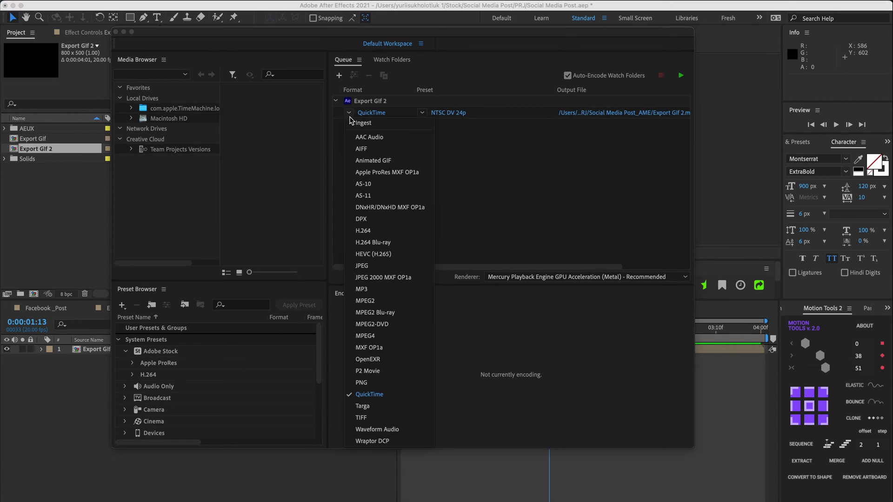
left_click(386, 163)
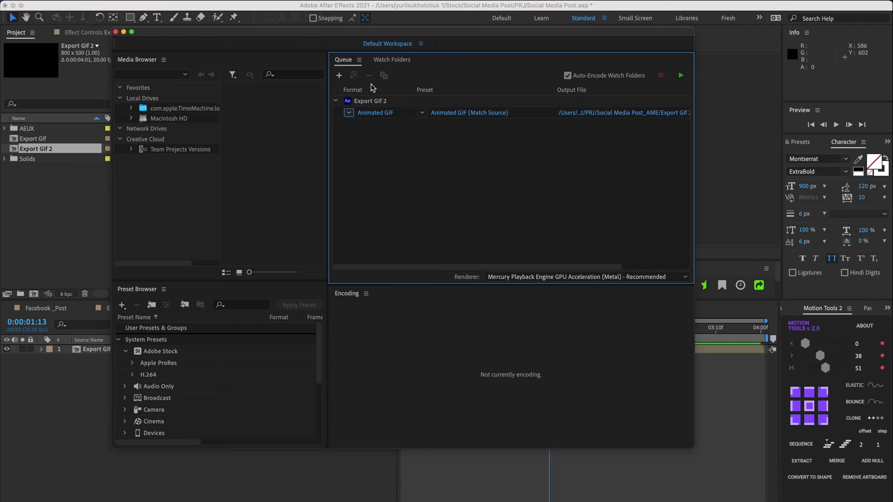
left_click(466, 117)
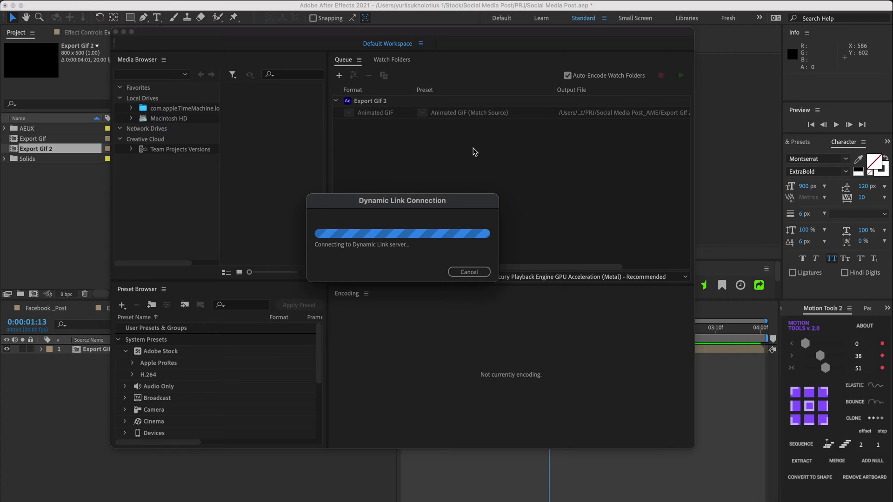
scroll(696, 289, "down", 2)
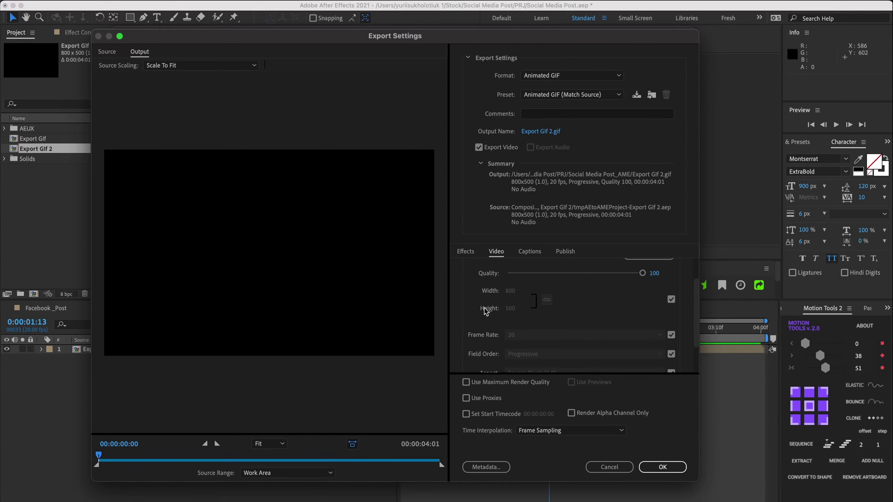
scroll(699, 299, "down", 3)
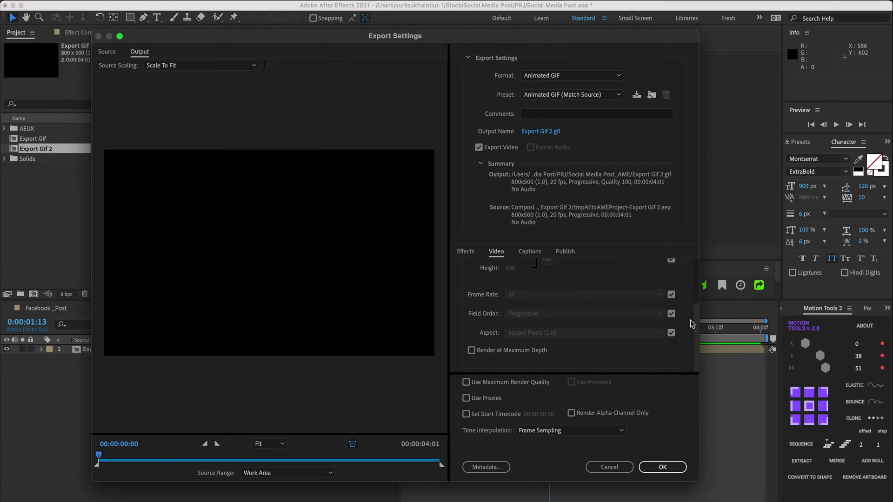
scroll(698, 309, "up", 5)
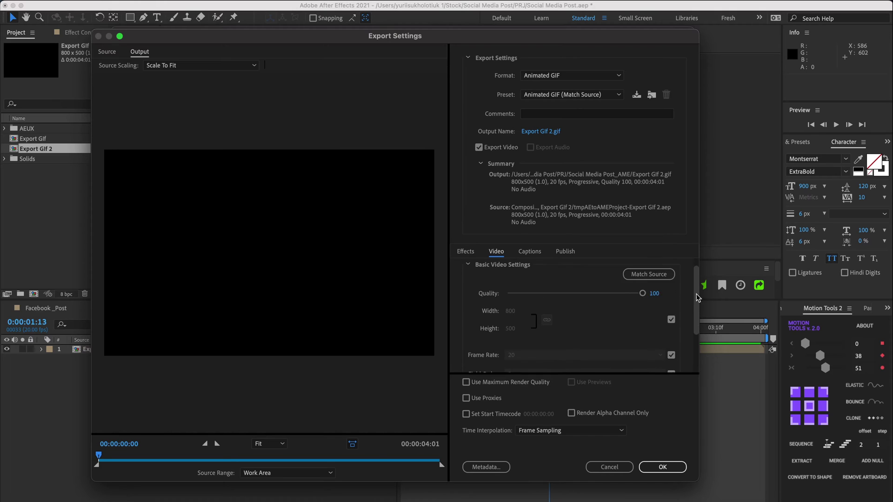
left_click(662, 467)
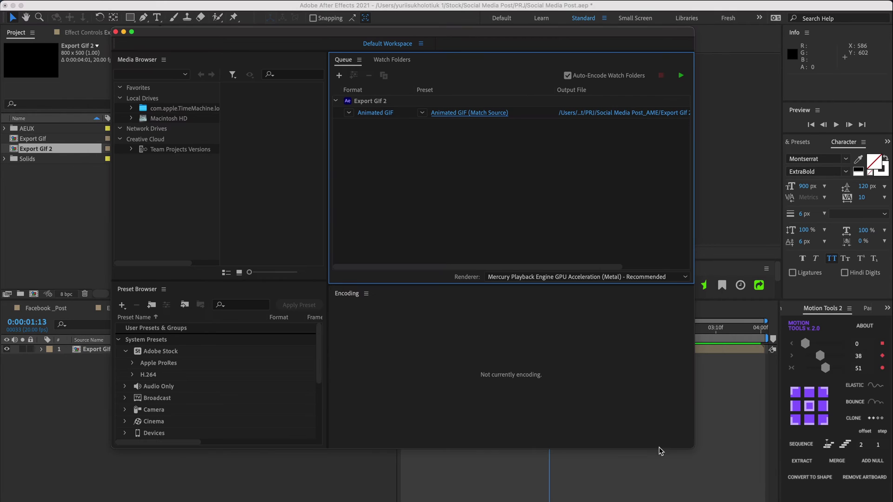
Name the output Gif Media Encoder in the Render folder, encode the queue, and reveal the GIF
left_click(603, 115)
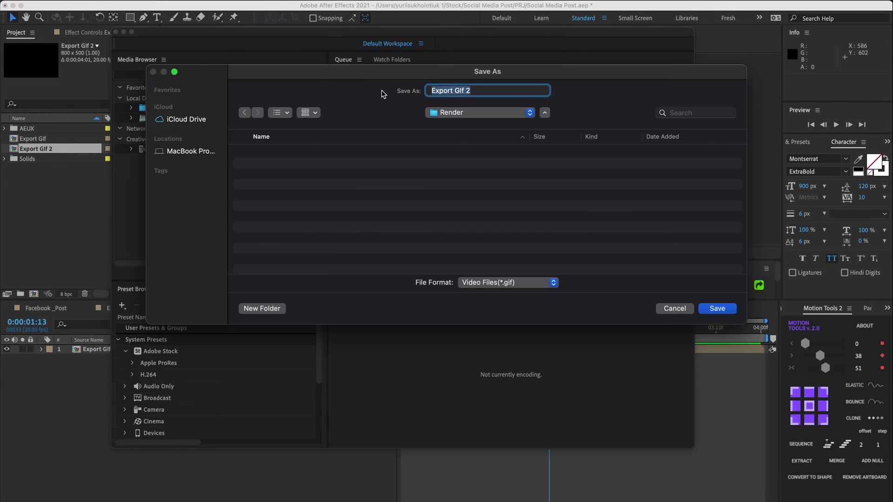
type("Gif Media En")
type("coder")
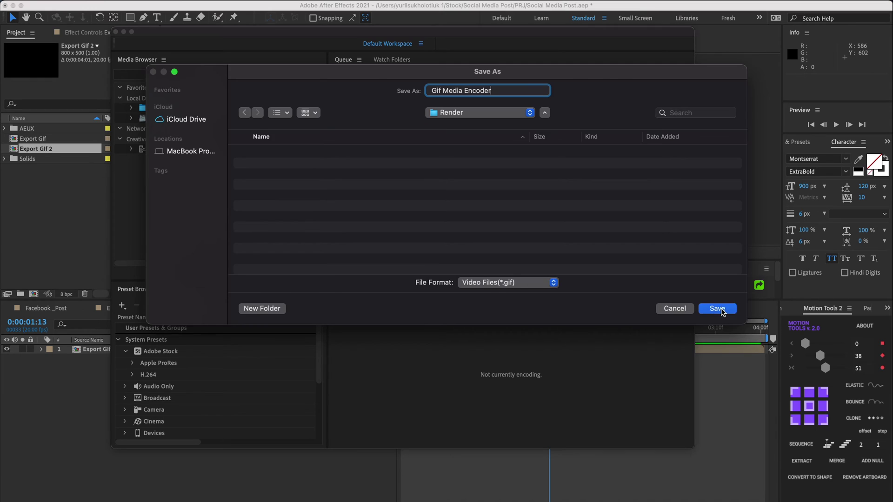
left_click(710, 309)
left_click(679, 77)
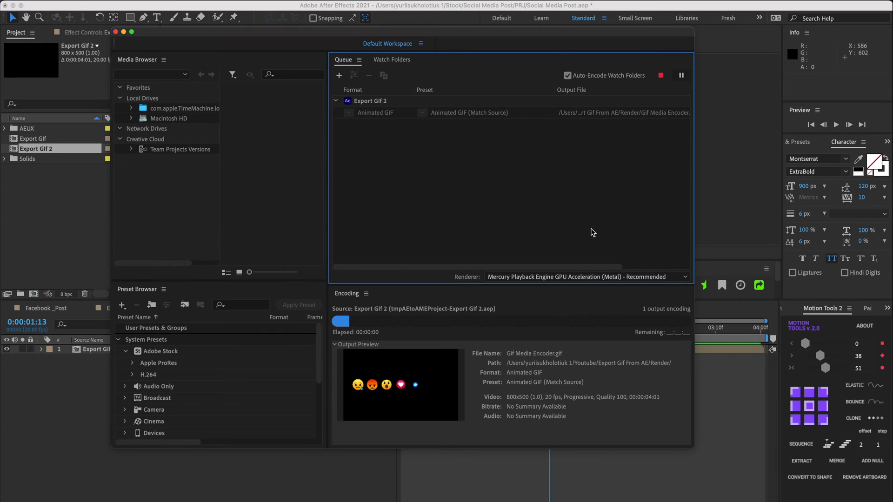
left_click(589, 115)
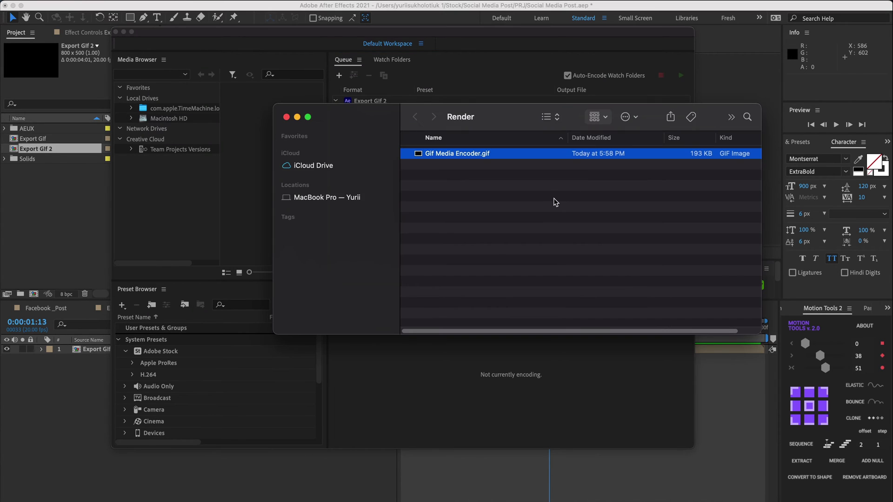
Quick Look the rendered Gif Media Encoder.gif in Finder
key("space")
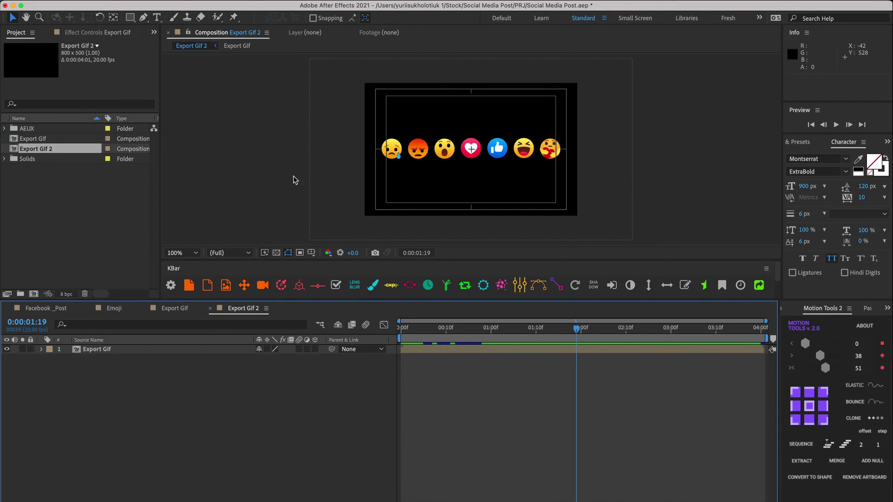
Add Export Gif 2 to the render queue with QuickTime output and the Animation codec
left_click(135, 1)
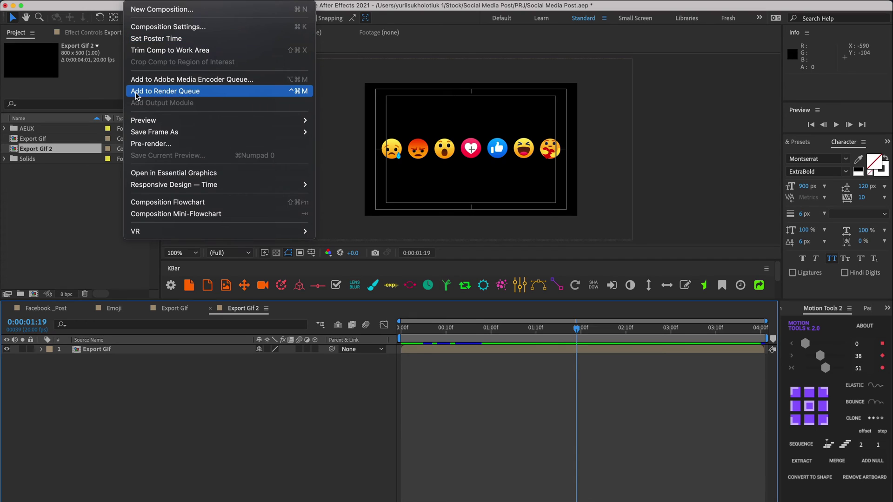
left_click(188, 92)
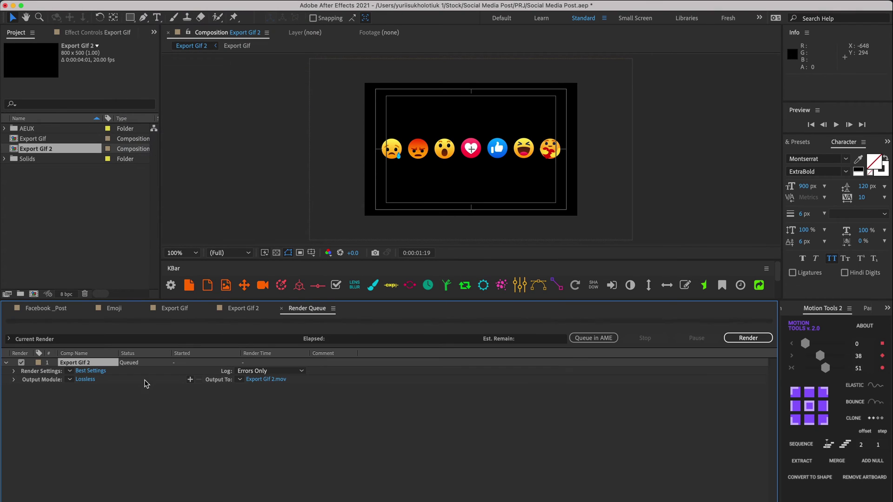
left_click(84, 380)
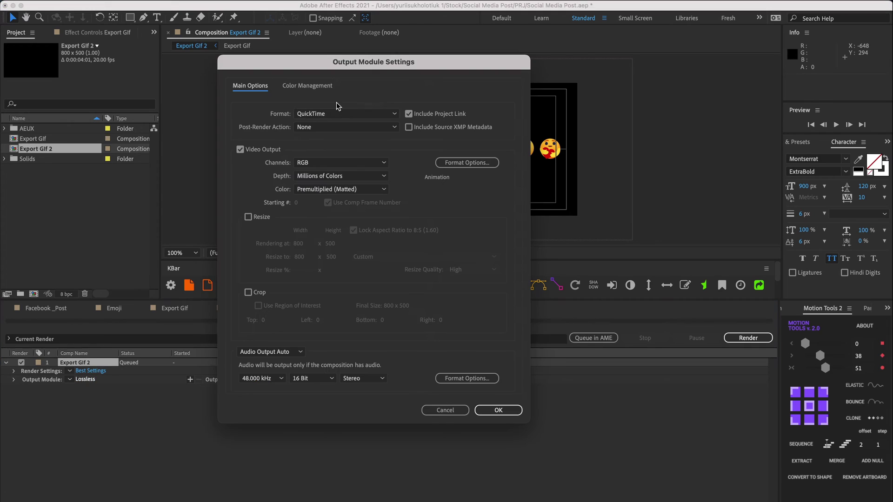
left_click(314, 116)
left_click(316, 219)
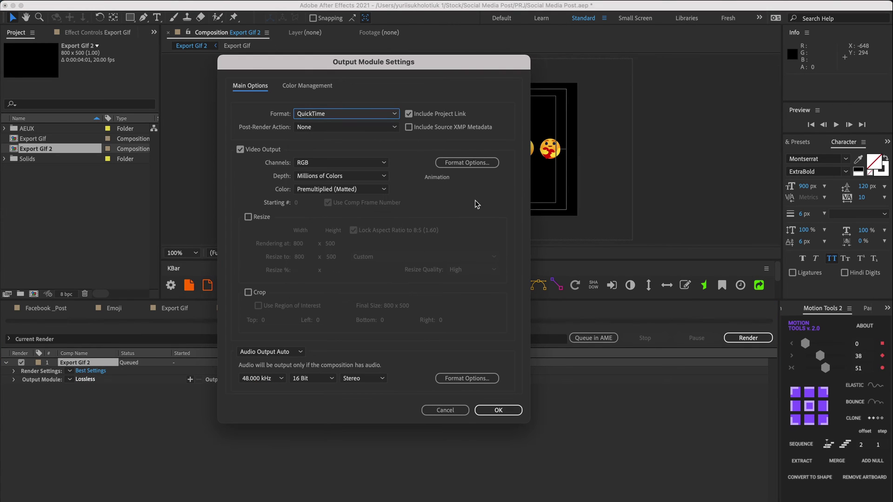
left_click(470, 163)
left_click(203, 87)
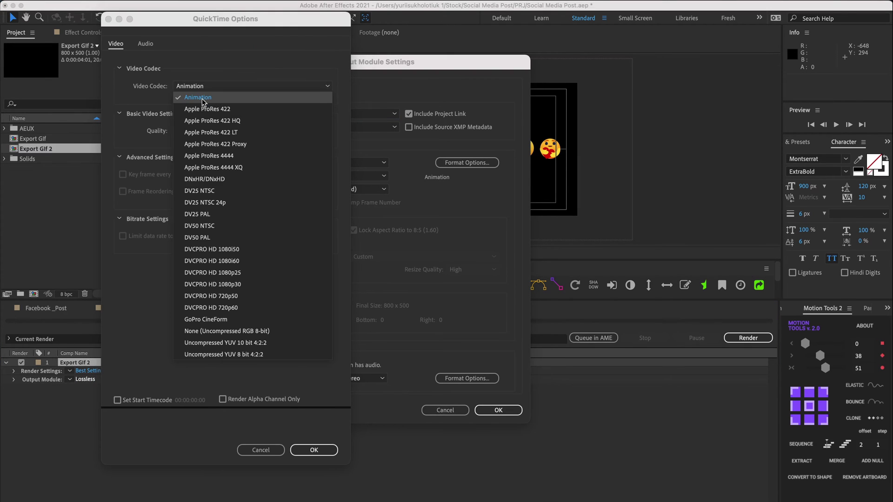
left_click(202, 99)
left_click(313, 450)
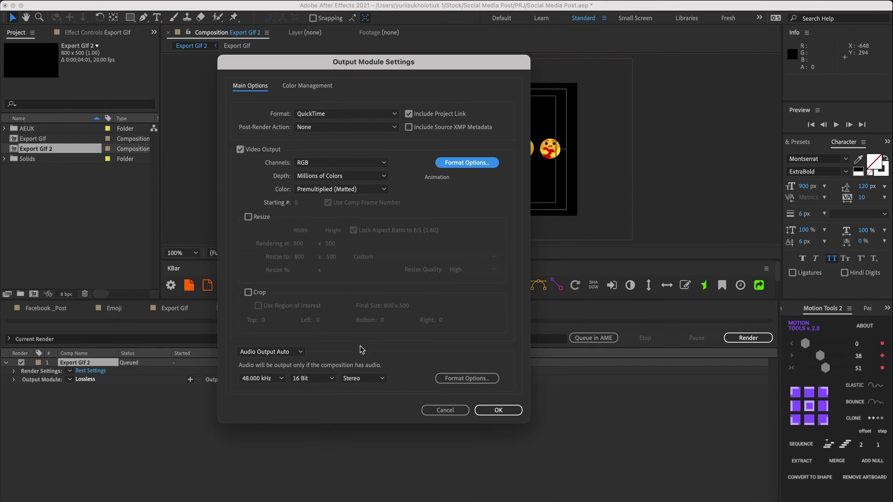
Set the output channels to RGB + Alpha and render Export Gif 2.mov to the Render folder
left_click(311, 165)
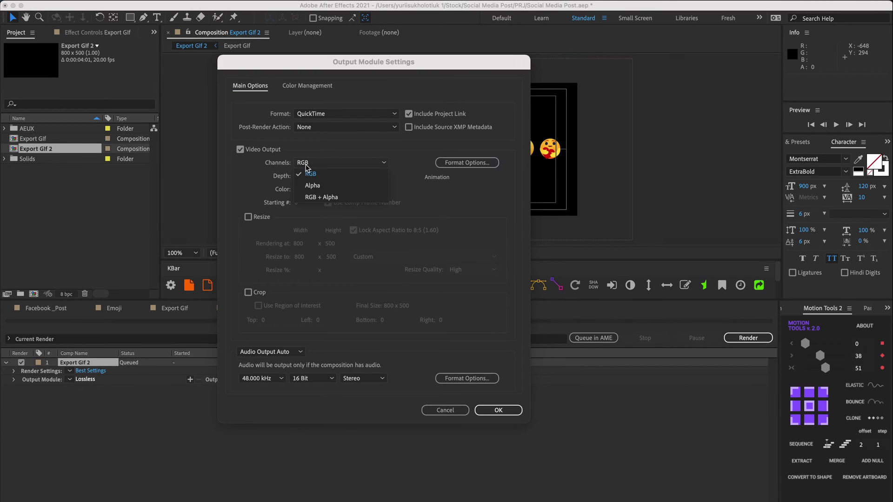
left_click(308, 196)
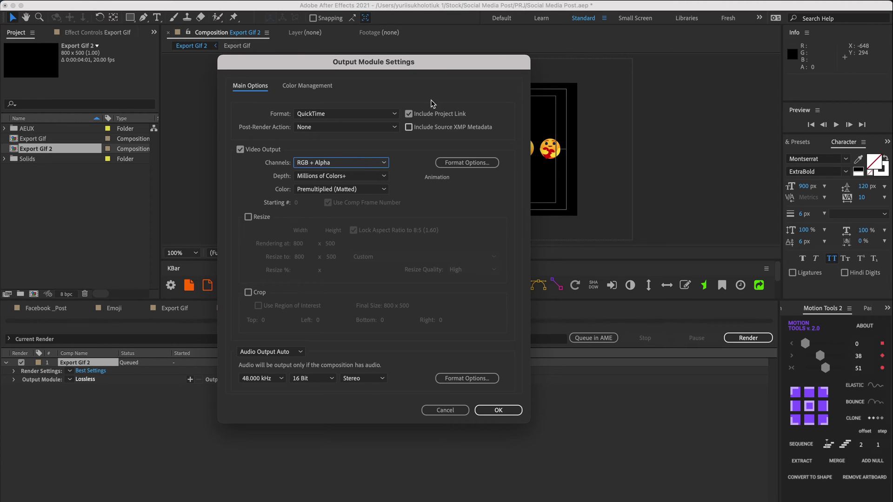
key("Return")
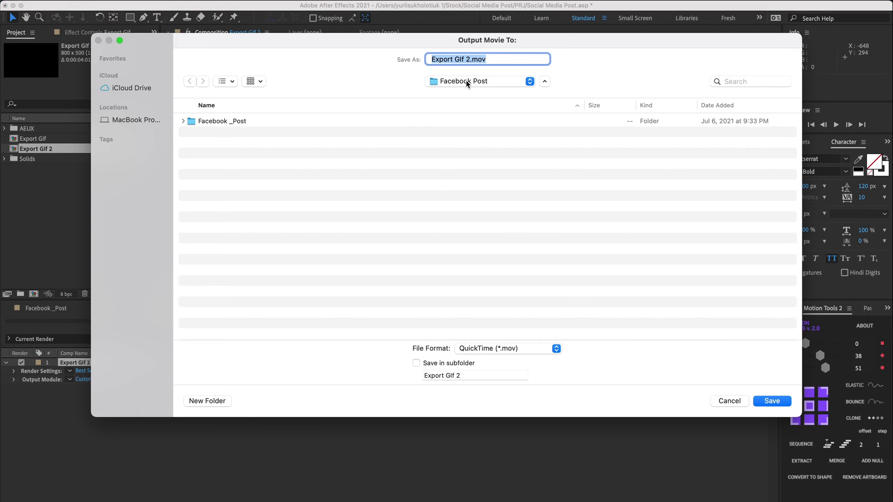
key("Return")
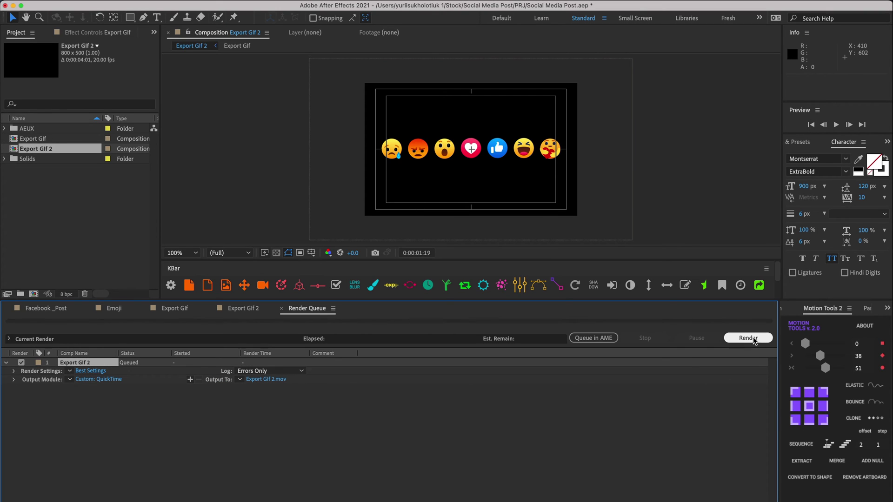
left_click(755, 342)
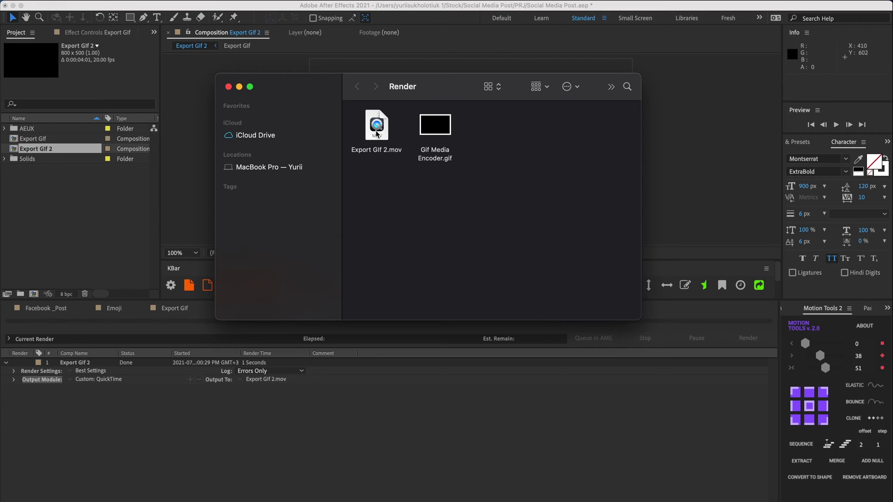
Open Export Gif 2.mov in Photoshop, scrub its timeline, and zoom the canvas to 200%
left_click(377, 134)
left_click(433, 494)
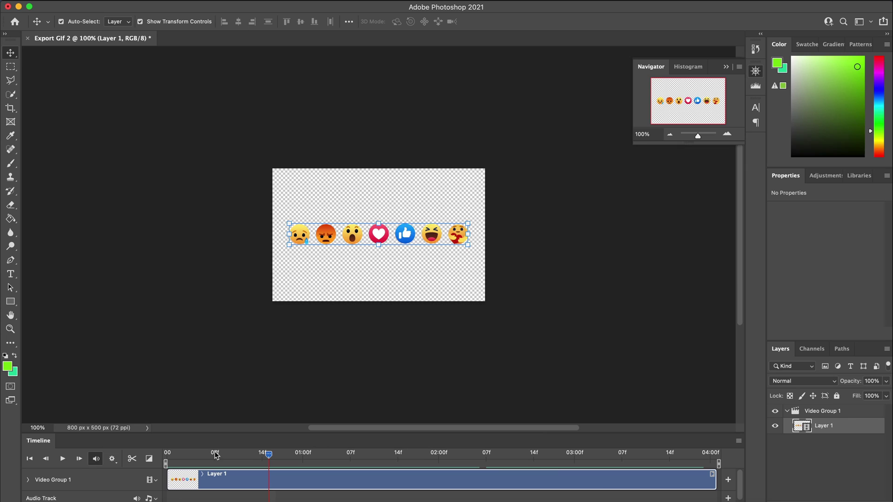
left_click(215, 454)
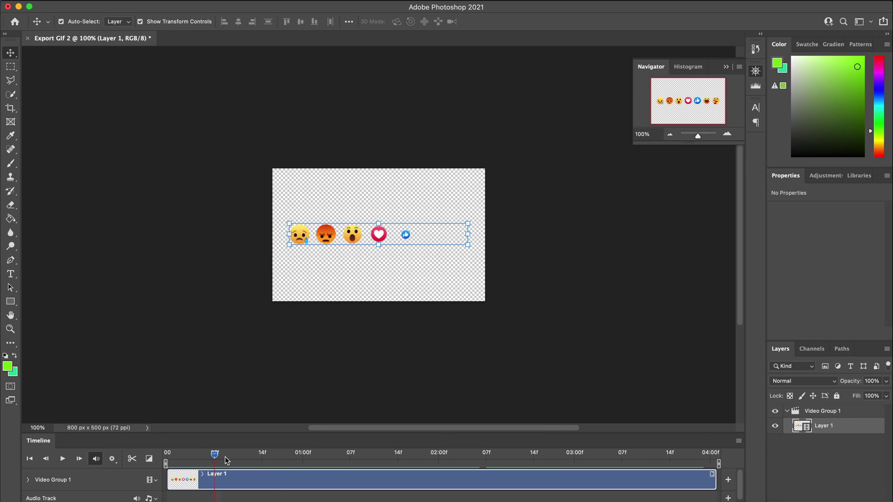
left_click_drag(226, 461, 283, 462)
left_click_drag(457, 464, 595, 469)
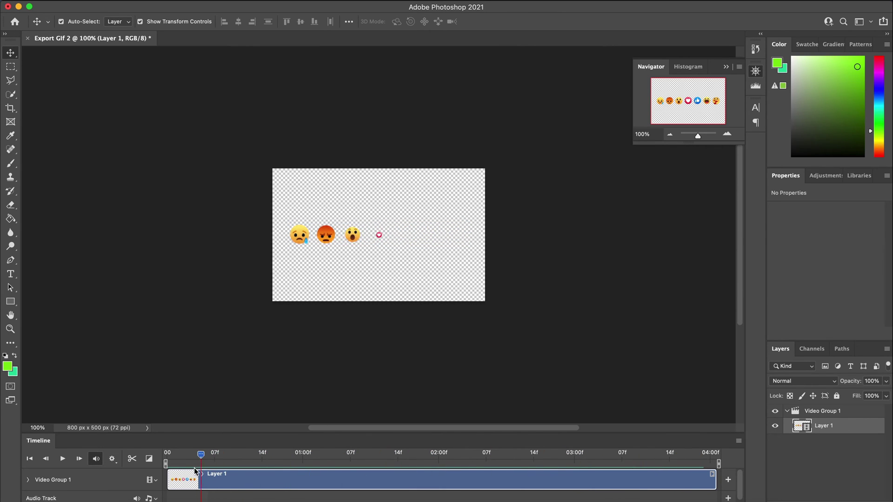
left_click_drag(268, 461, 493, 460)
left_click(168, 128)
key("super+equal")
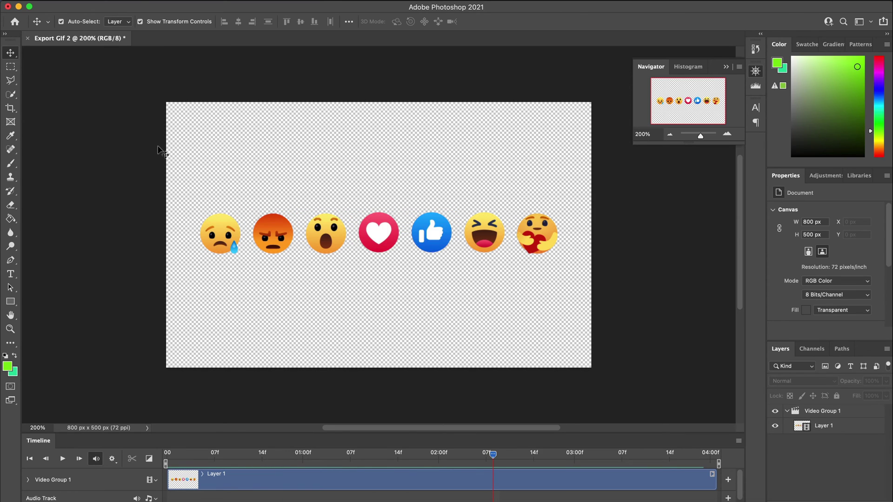
Save for Web with the GIF 64 Dithered preset as Export-Gif-2.gif
left_click(88, 11)
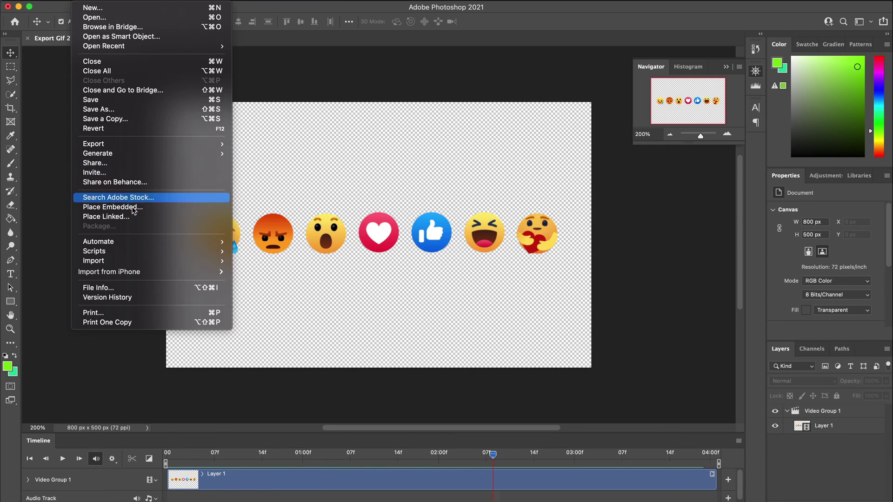
mouse_move(209, 144)
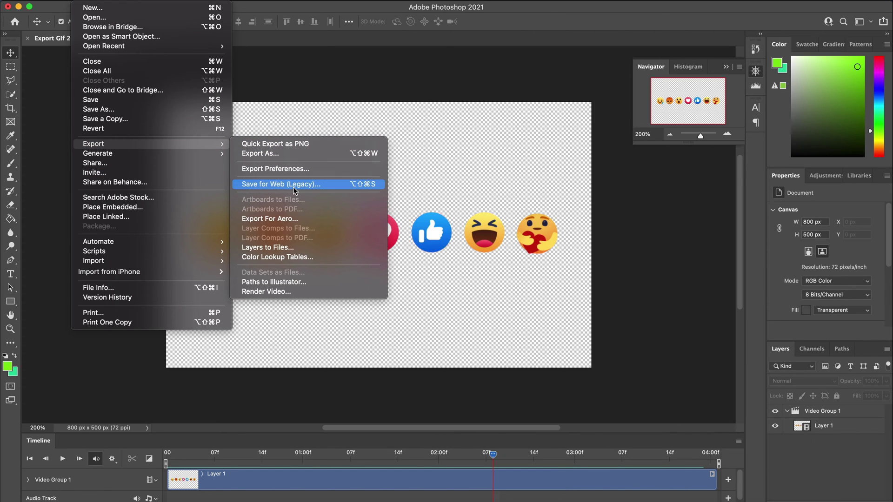
left_click(295, 186)
left_click(553, 77)
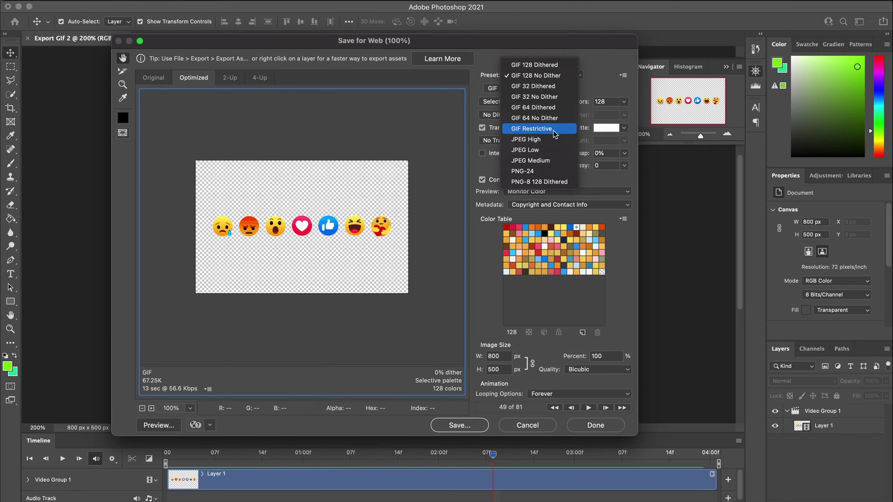
left_click(535, 66)
left_click(528, 75)
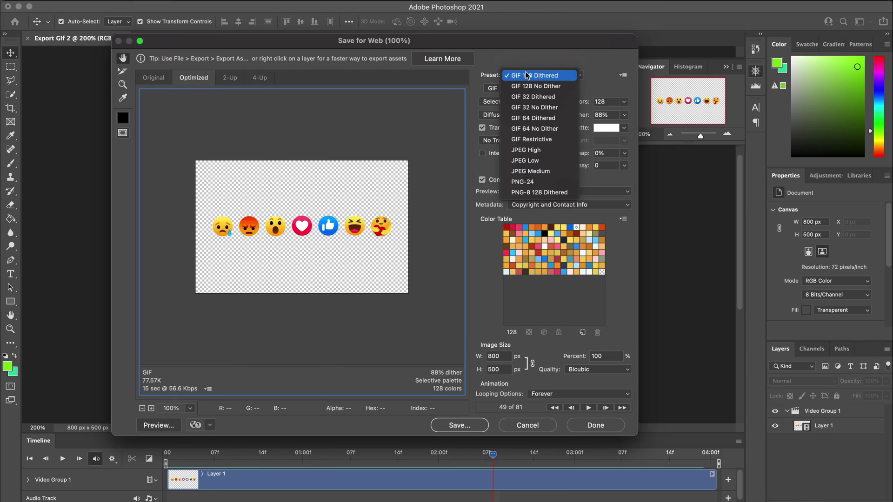
left_click(535, 119)
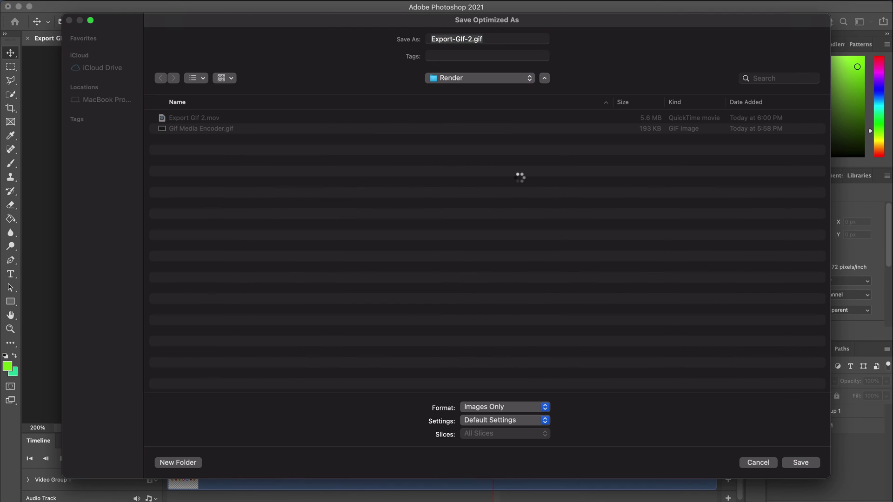
key("Return")
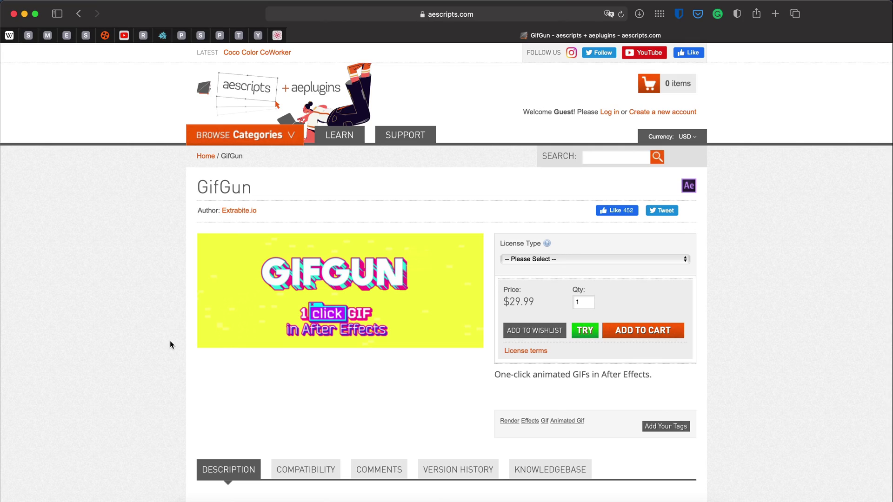
Scroll the aescripts GifGun page down to the "Here's what GifGun can do" section
scroll(170, 345, "down", 1)
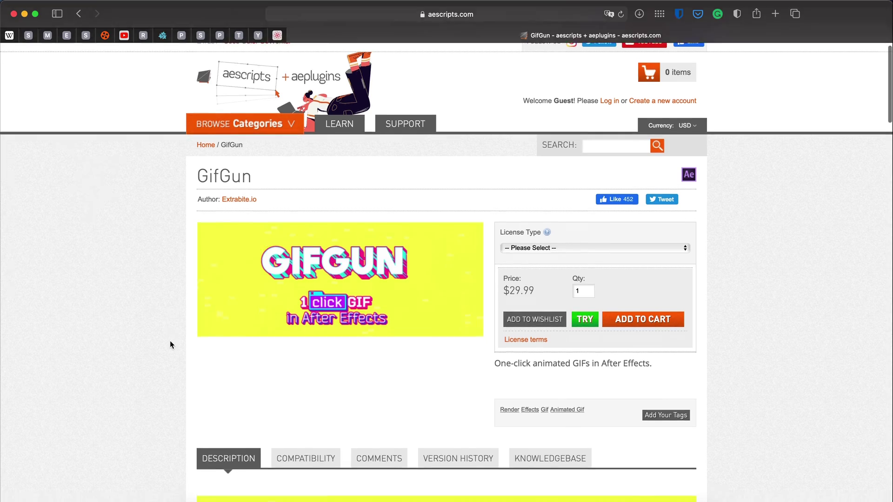
scroll(171, 345, "down", 5)
scroll(170, 345, "down", 1)
scroll(170, 345, "down", 3)
scroll(170, 345, "down", 4)
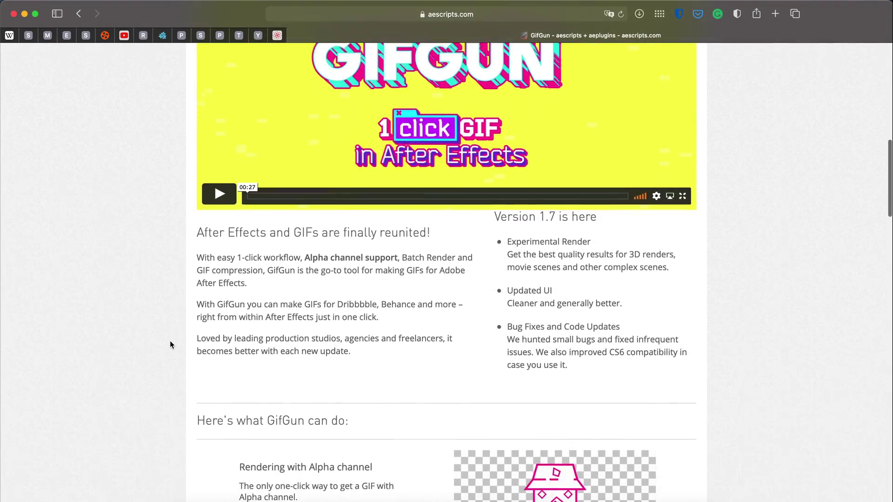
scroll(171, 345, "down", 1)
scroll(171, 345, "down", 2)
scroll(171, 345, "down", 3)
scroll(170, 344, "down", 1)
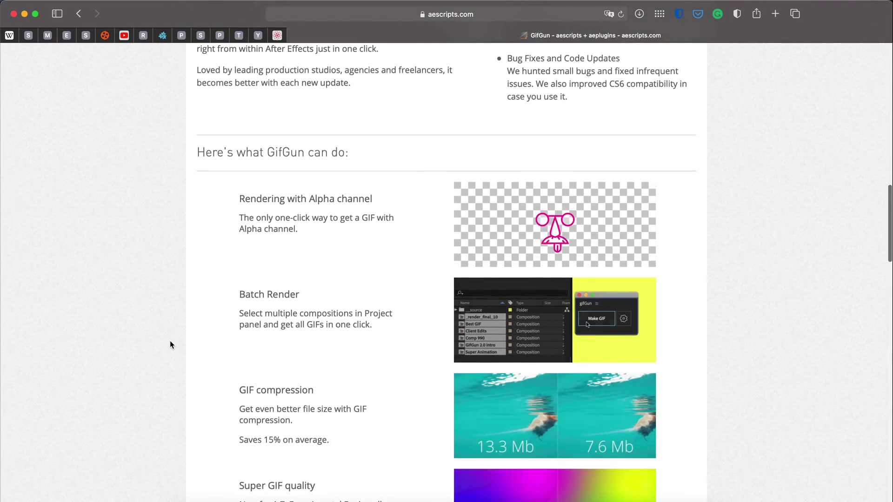
scroll(170, 345, "down", 1)
scroll(171, 345, "down", 5)
scroll(171, 345, "down", 2)
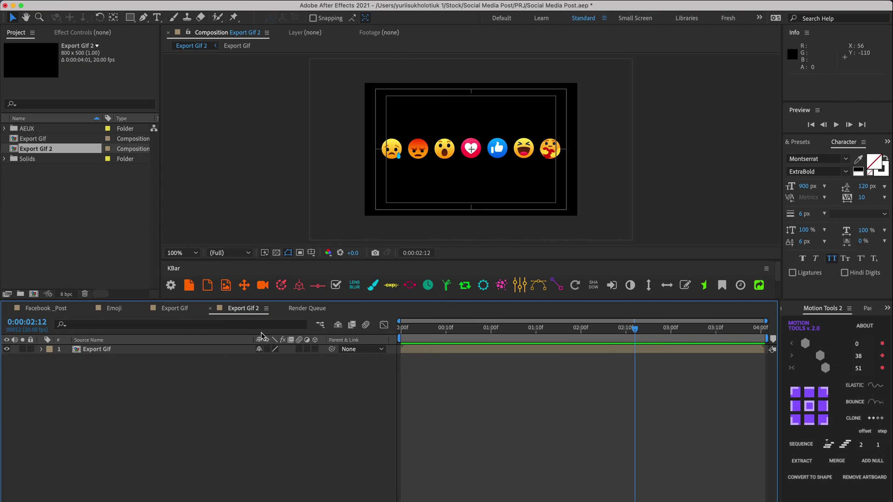
Switch to Export Gif at 0:00:02:17, open the GifGun panel from Window, and show its settings
left_click(167, 311)
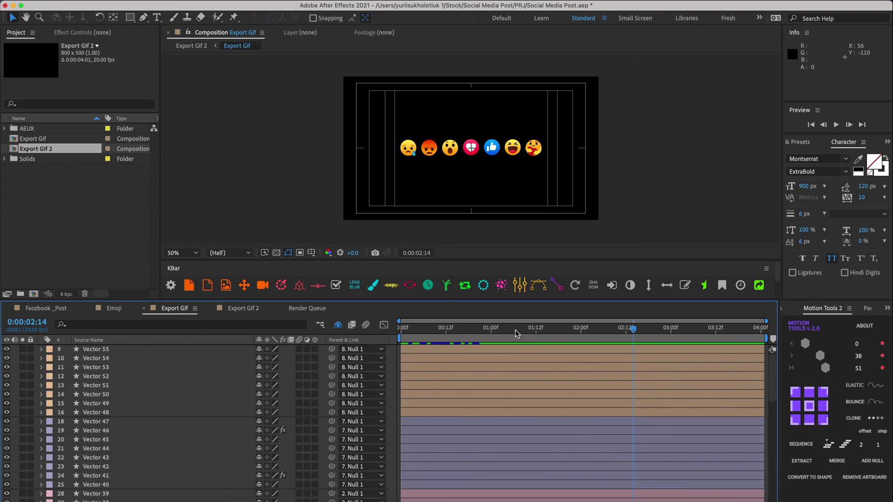
left_click(645, 330)
left_click(309, 1)
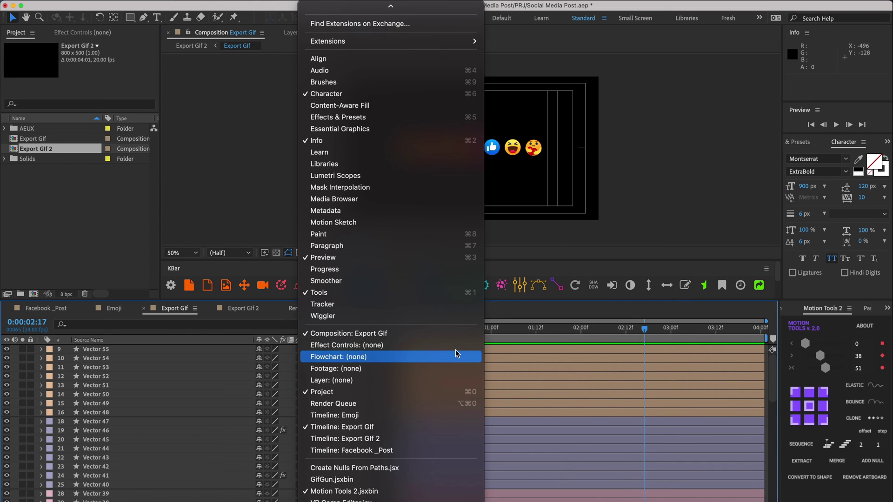
left_click(316, 479)
left_click_drag(293, 195, 279, 182)
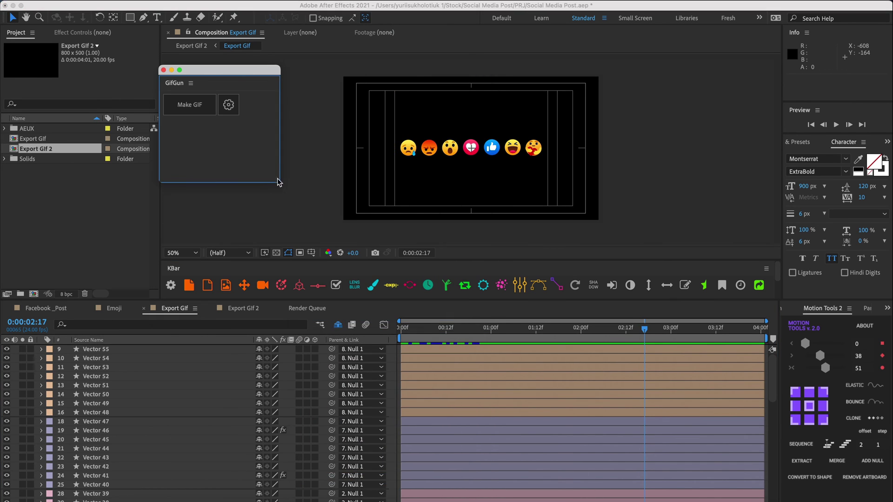
left_click(229, 105)
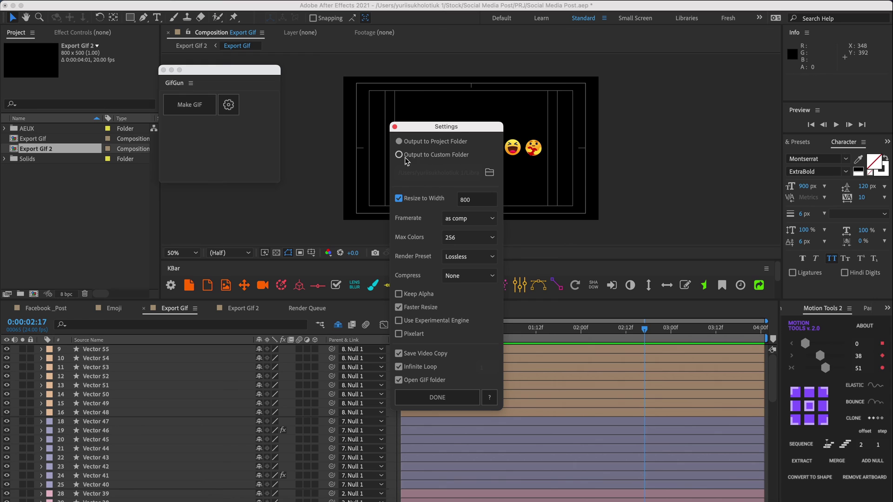
Set GifGun to output to a chosen custom folder and apply the settings
left_click(429, 157)
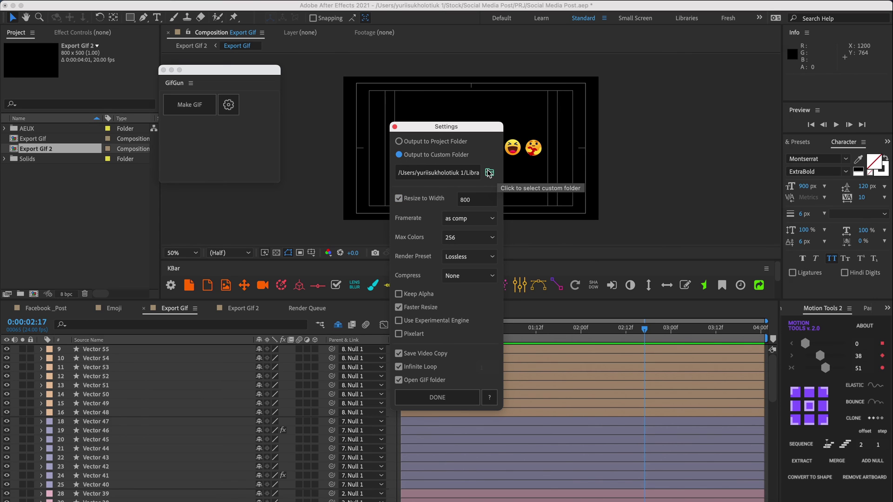
left_click(489, 173)
left_click(750, 394)
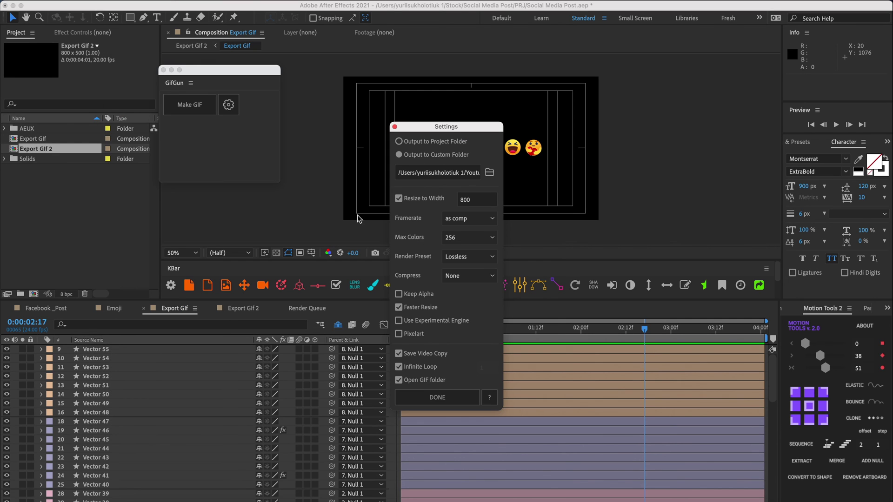
left_click(448, 403)
Make Export_Gif.gif from the Export Gif composition with GifGun, then reopen its settings
left_click(187, 107)
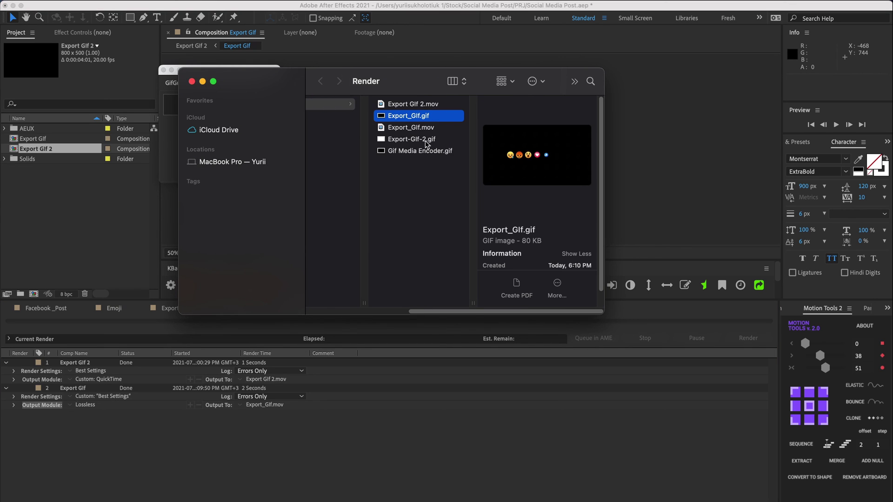
left_click(176, 159)
left_click(228, 105)
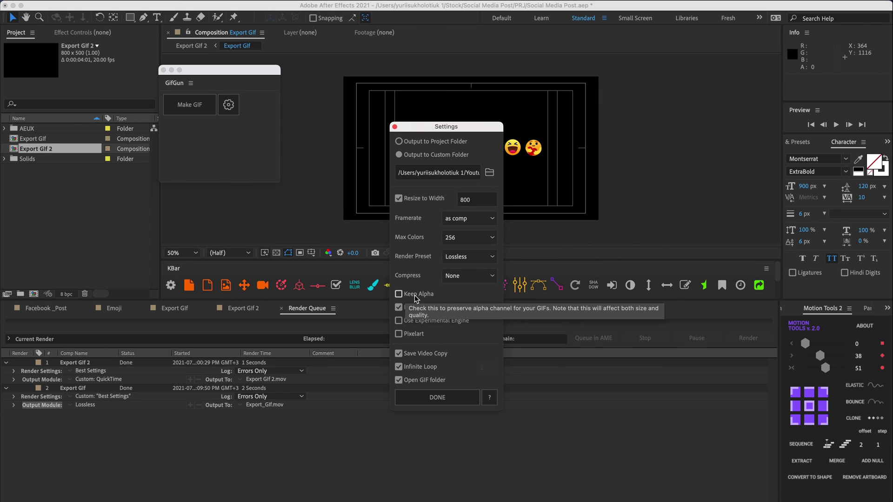
Enable Keep Alpha in GifGun settings and render Export Gif as transparent Export_Gif_1.gif (978 KB)
left_click(405, 296)
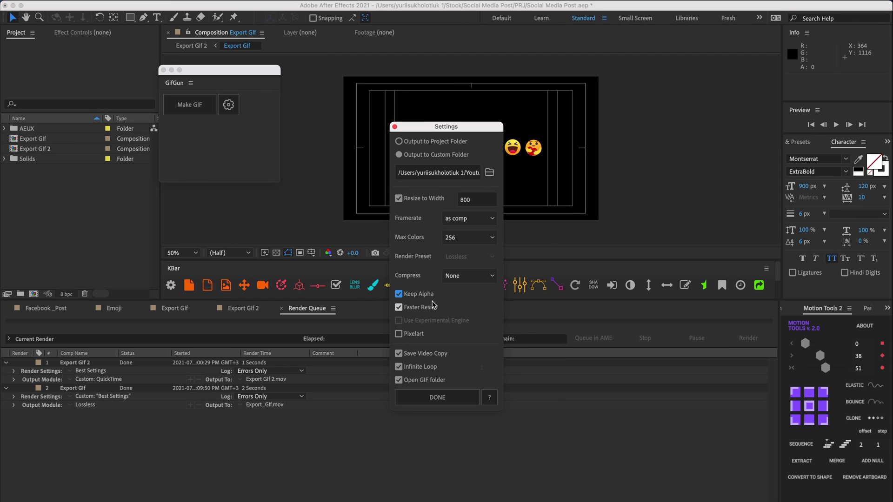
left_click(432, 401)
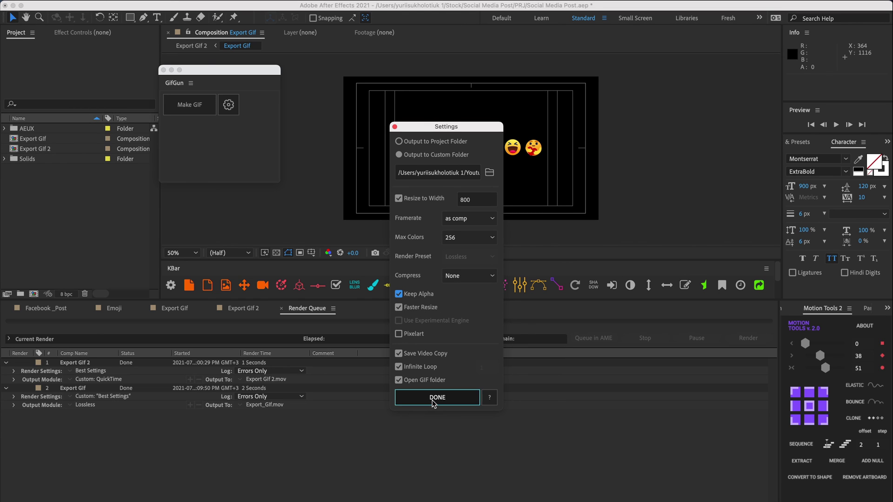
left_click(176, 309)
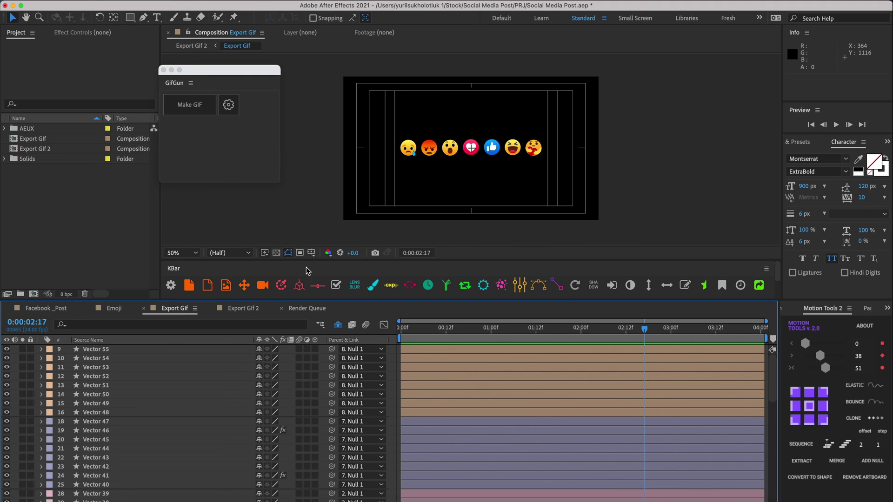
left_click(191, 107)
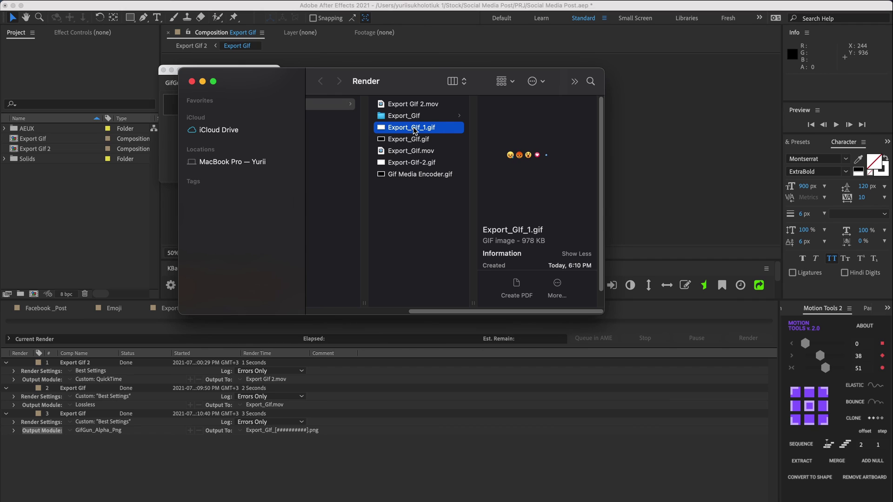
left_click(419, 164)
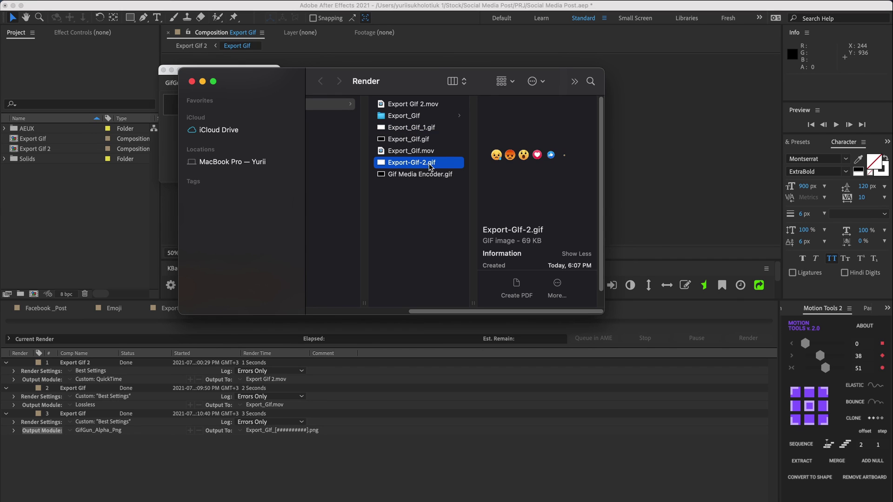
left_click(426, 128)
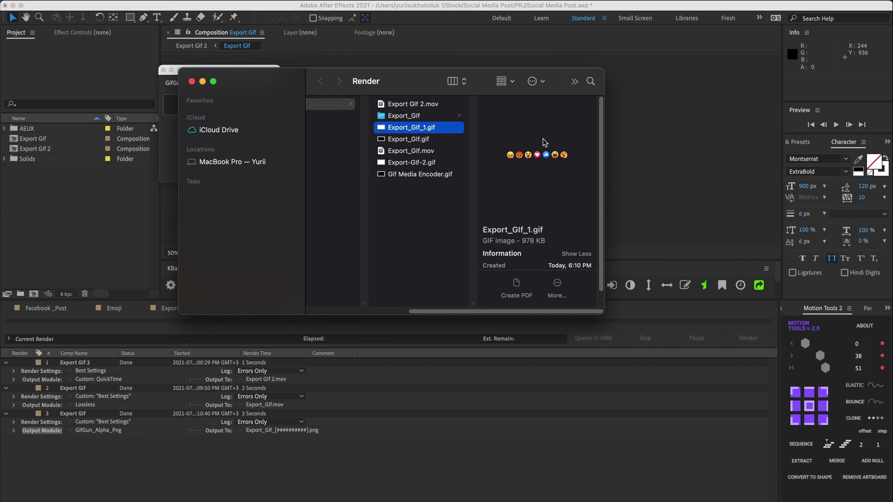